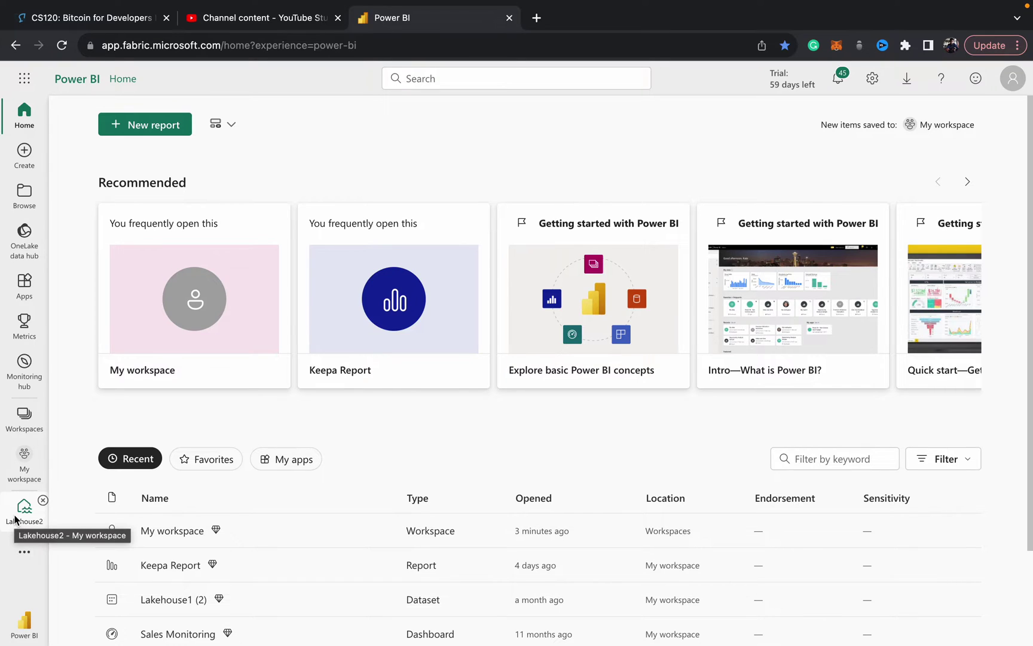
Open Lakehouse2 from the left navigation pane
{"action": "left_click", "coordinate": [22, 511]}
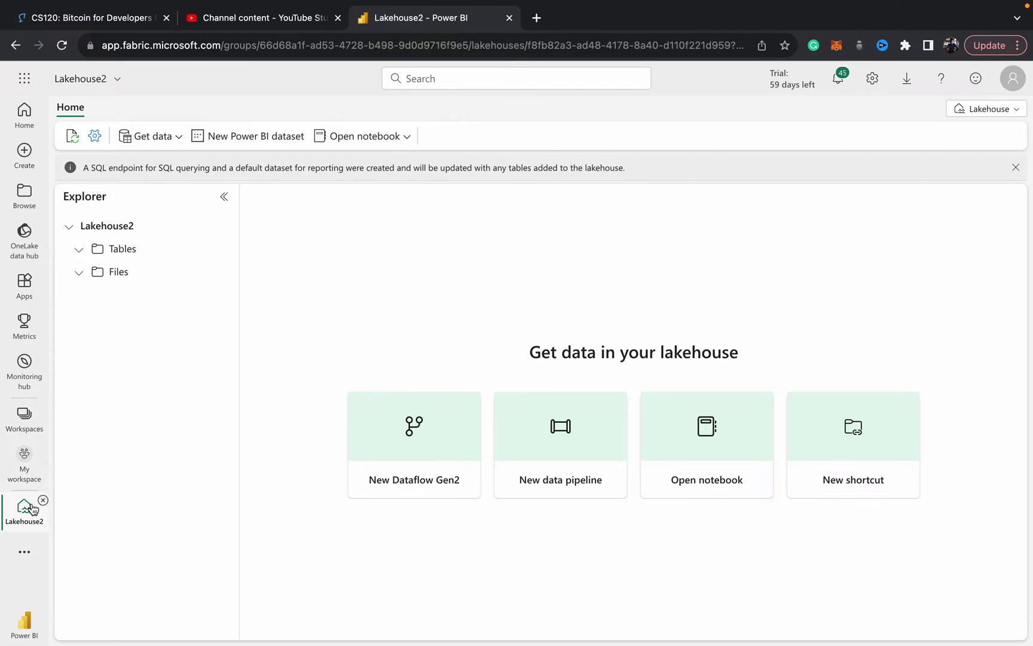
Show the workspaces flyout listing My workspace and Workstation Compliance
{"action": "left_click", "coordinate": [24, 417]}
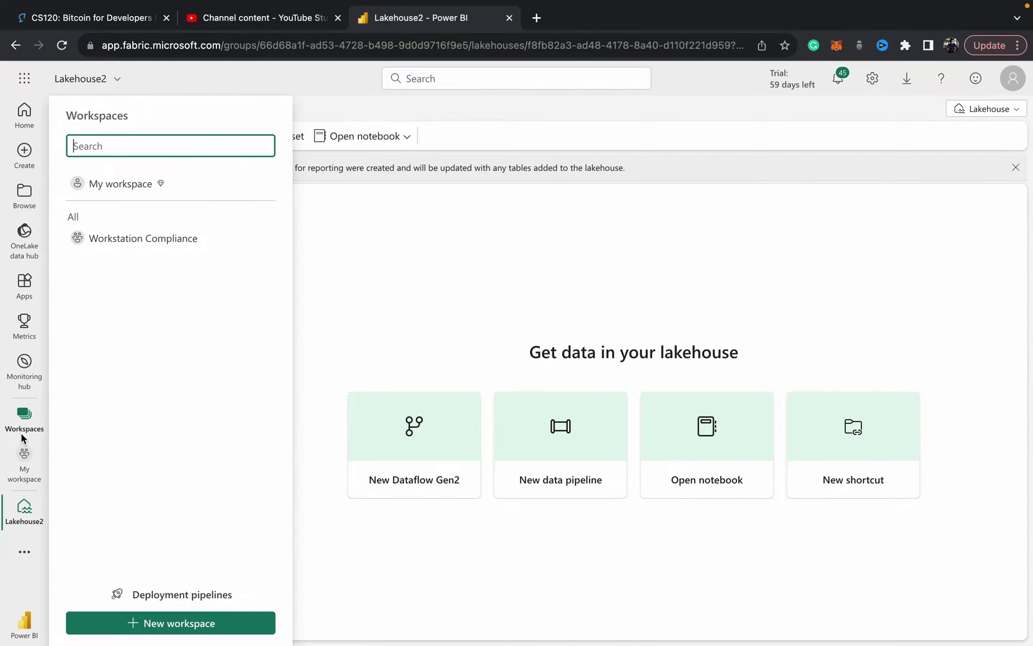
Find and open the Lakehouse1 item in My workspace, then close its item page
{"action": "left_click", "coordinate": [122, 183]}
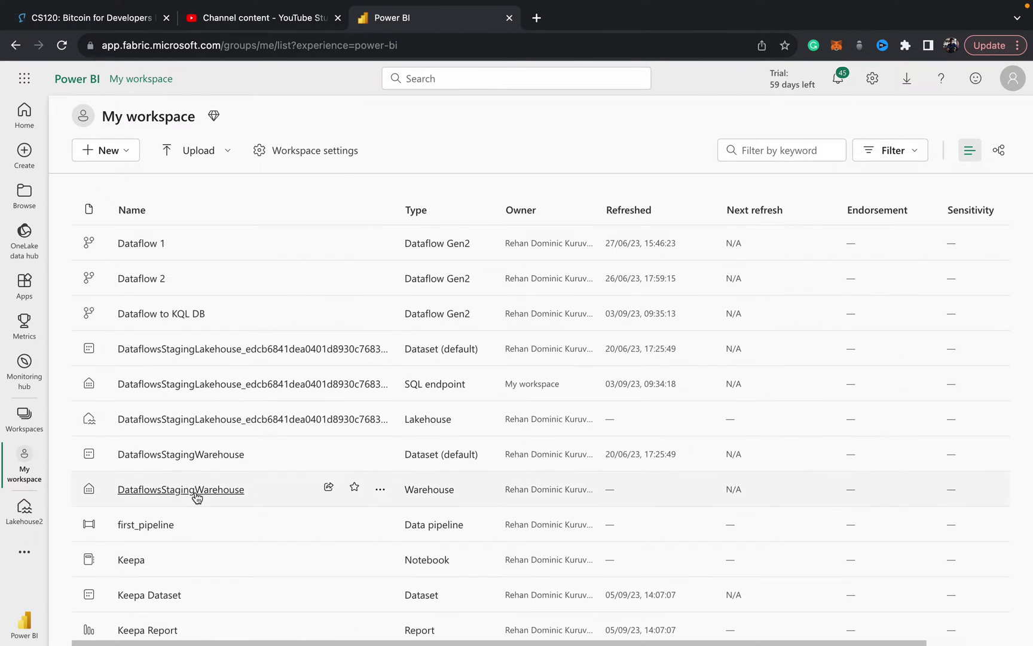
{"action": "scroll", "coordinate": [196, 495], "scroll_direction": "down", "scroll_amount": 2}
{"action": "scroll", "coordinate": [196, 498], "scroll_direction": "down", "scroll_amount": 1}
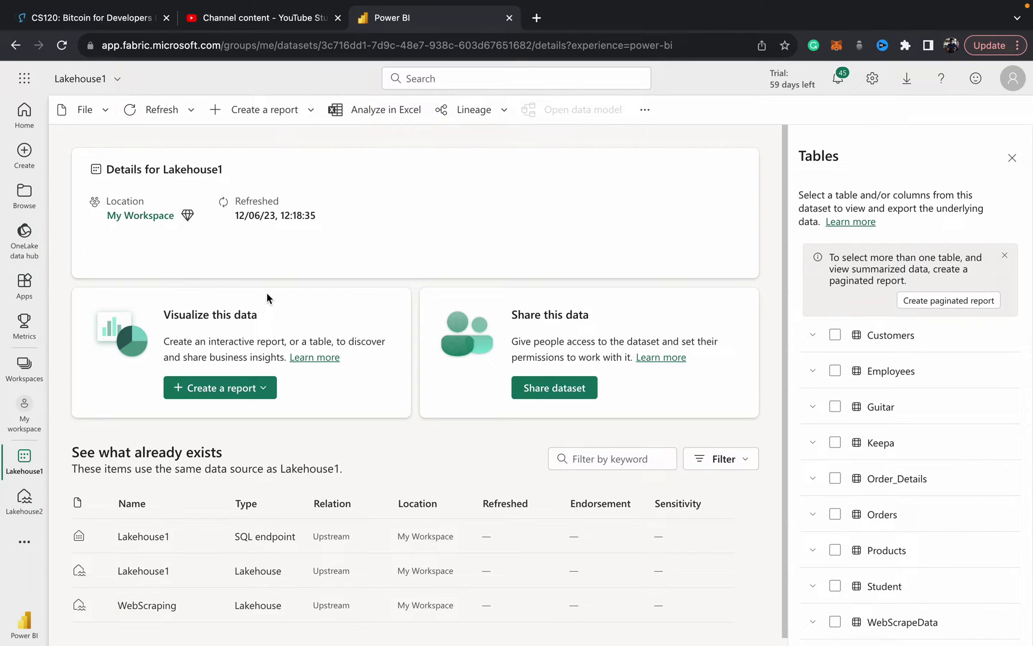
{"action": "scroll", "coordinate": [216, 296], "scroll_direction": "down", "scroll_amount": 1}
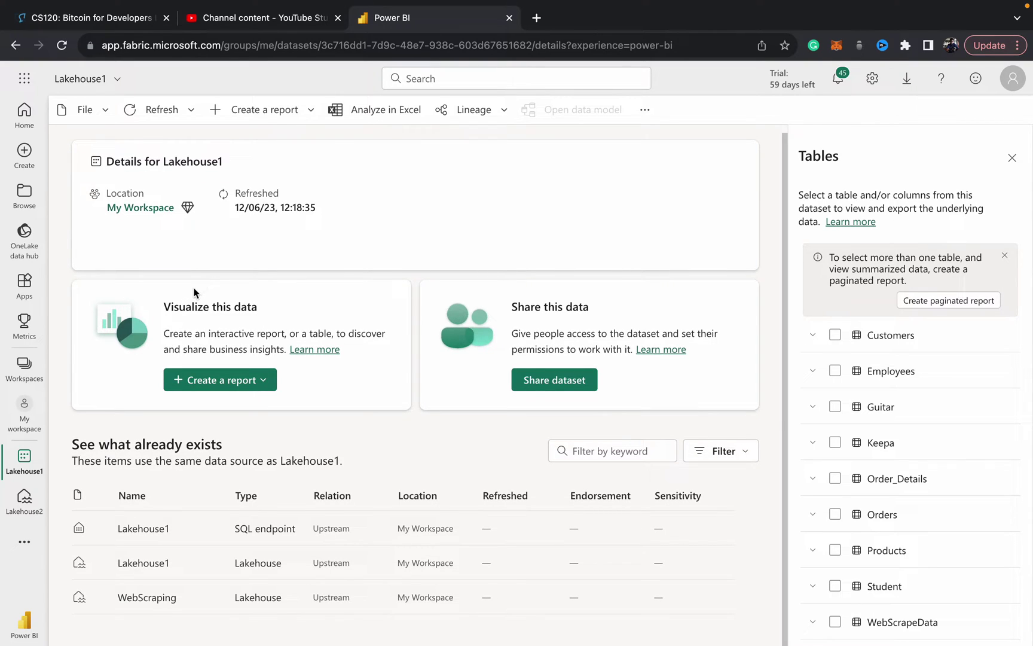
{"action": "scroll", "coordinate": [181, 299], "scroll_direction": "up", "scroll_amount": 1}
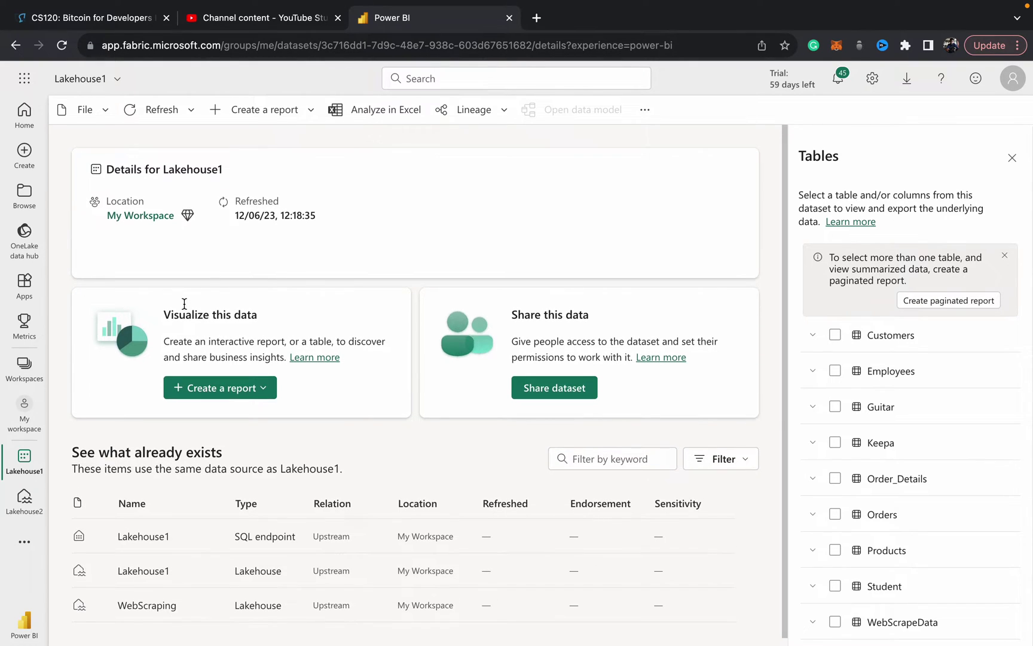
{"action": "left_click", "coordinate": [156, 571]}
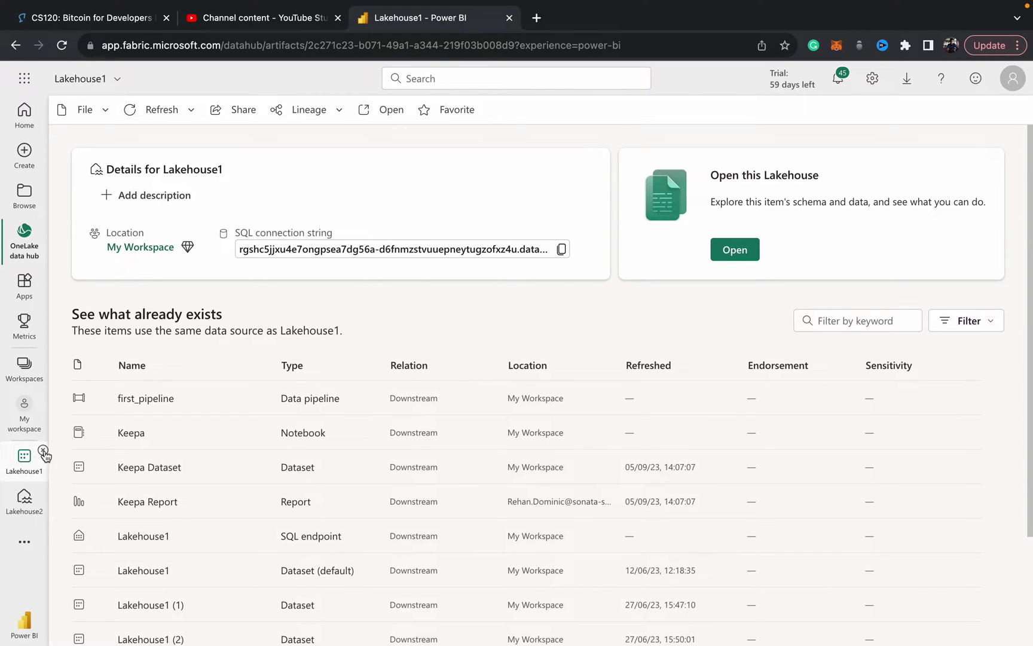
{"action": "left_click", "coordinate": [42, 450]}
Reopen Lakehouse1 from My workspace through the workspaces list
{"action": "left_click", "coordinate": [23, 419]}
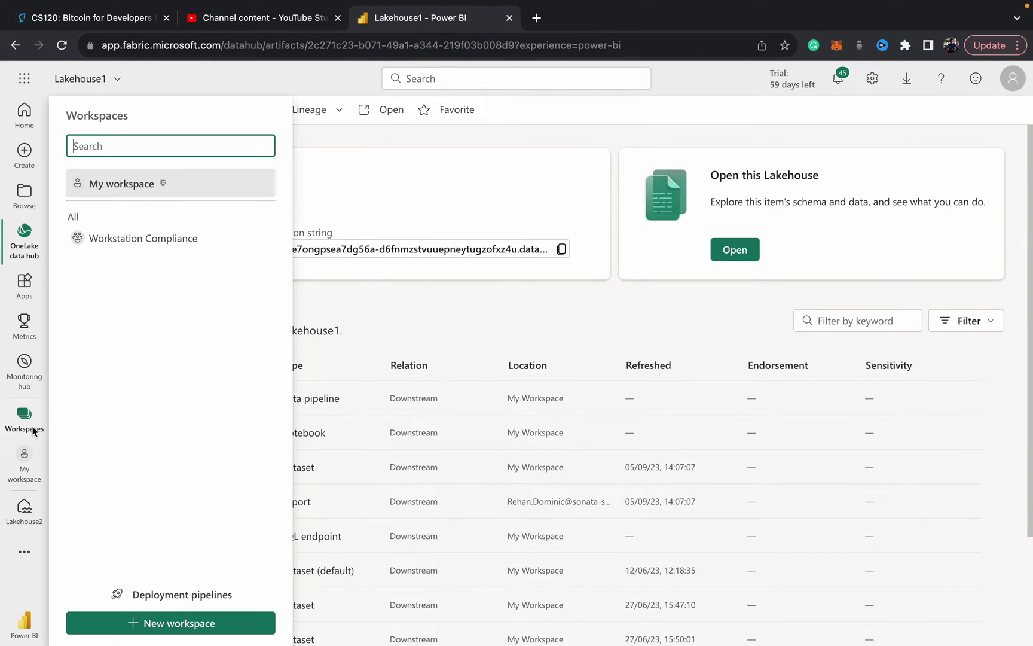
{"action": "left_click", "coordinate": [110, 184]}
{"action": "scroll", "coordinate": [262, 467], "scroll_direction": "down", "scroll_amount": 2}
{"action": "scroll", "coordinate": [262, 468], "scroll_direction": "down", "scroll_amount": 2}
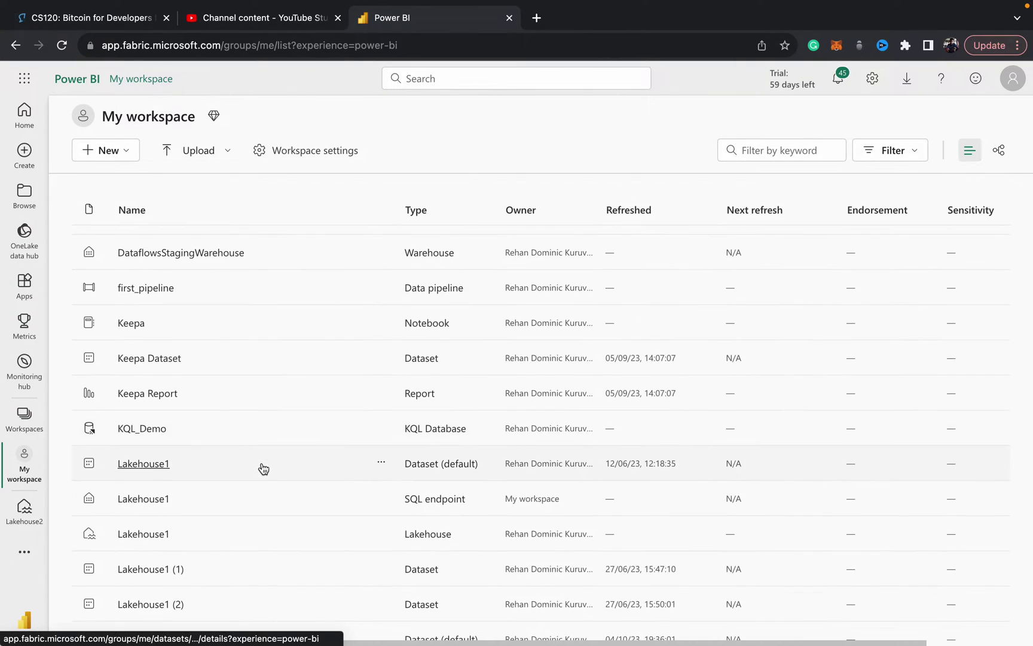
{"action": "left_click", "coordinate": [140, 538]}
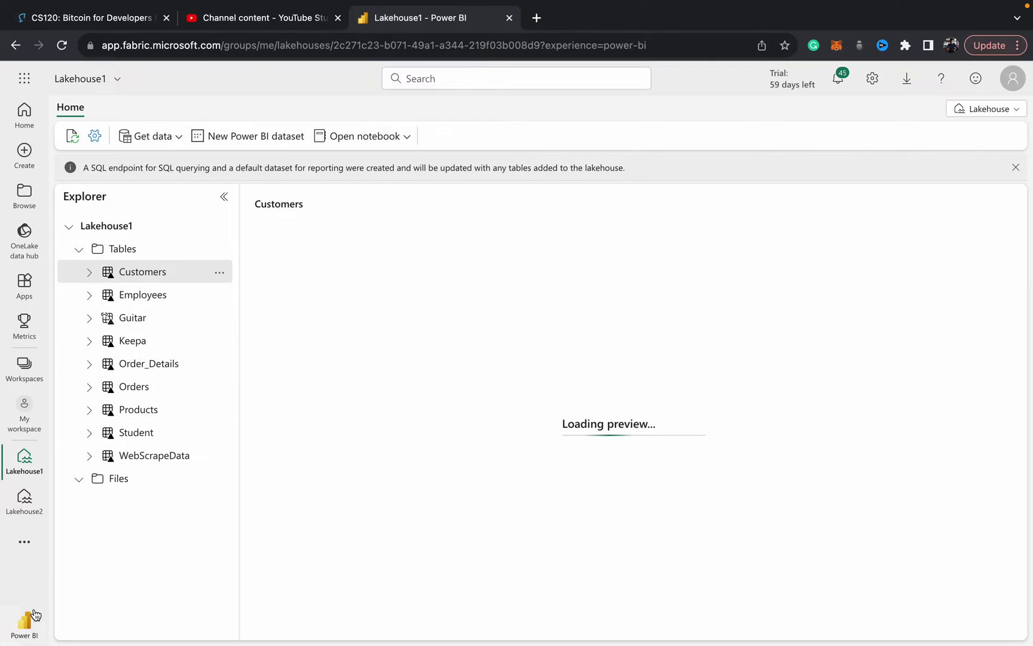
Browse Lakehouse1's Files folder to see its four sample files
{"action": "left_click", "coordinate": [78, 479]}
{"action": "left_click", "coordinate": [113, 482]}
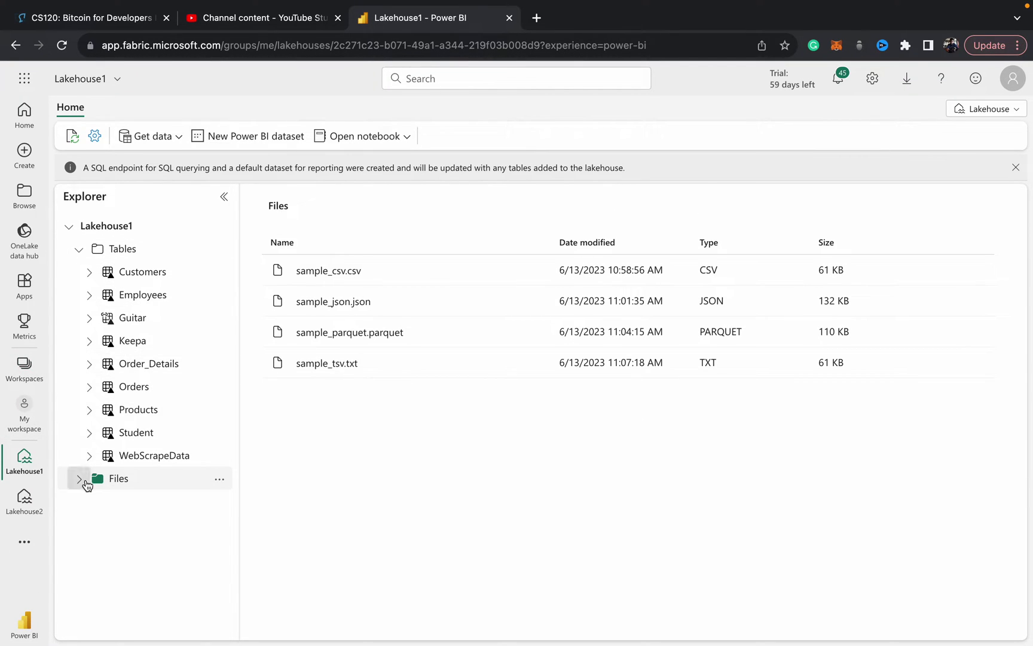
{"action": "left_click", "coordinate": [78, 479]}
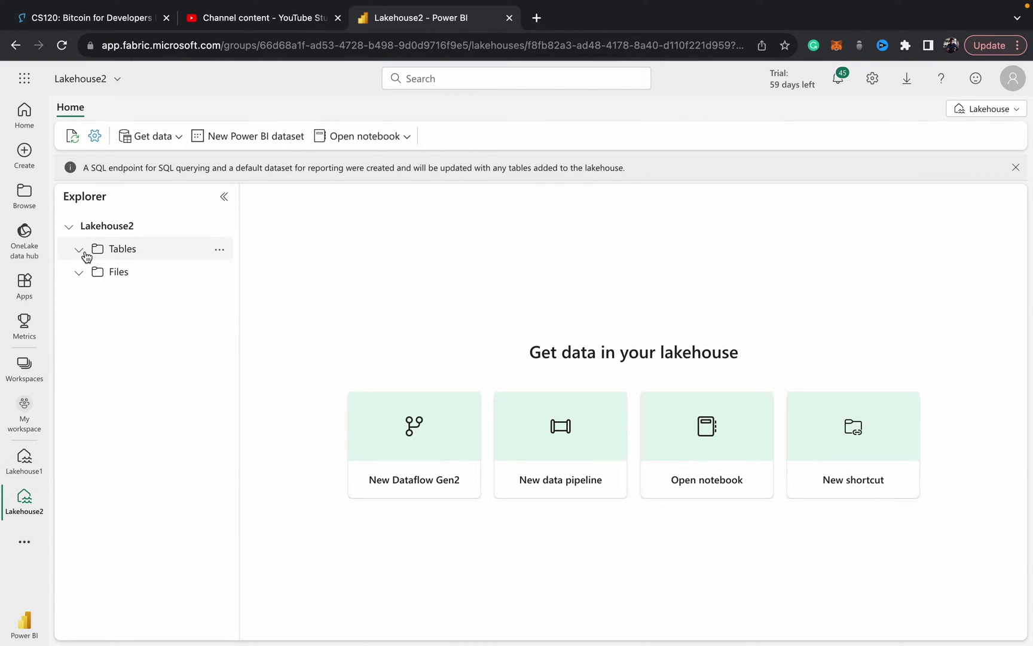
Start a new shortcut from Get data with Microsoft OneLake as the source
{"action": "left_click", "coordinate": [157, 137]}
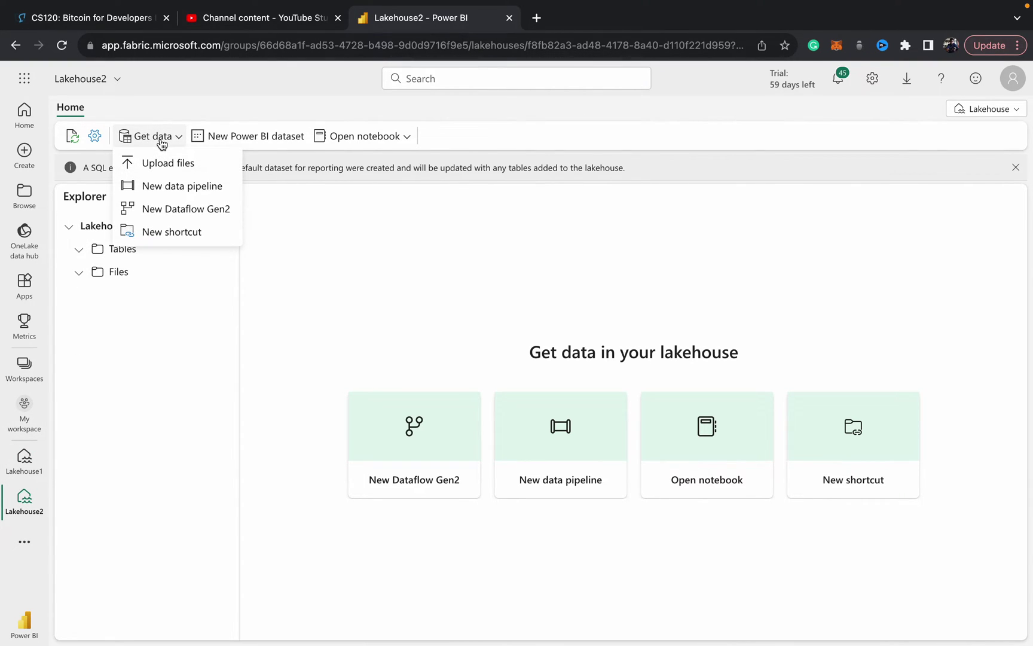
{"action": "left_click", "coordinate": [162, 232]}
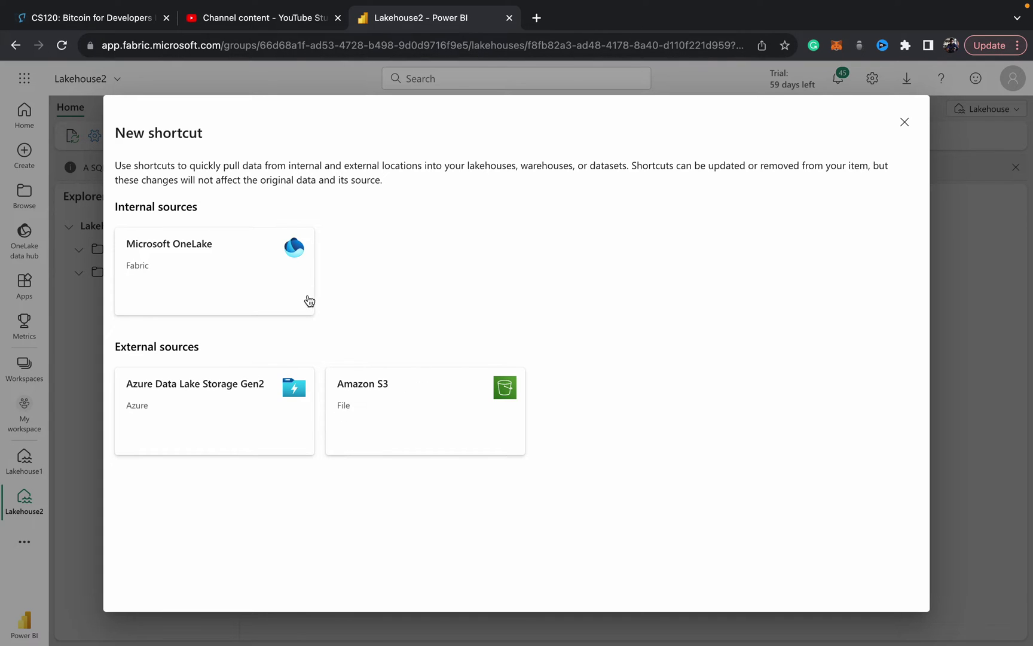
{"action": "left_click", "coordinate": [241, 267]}
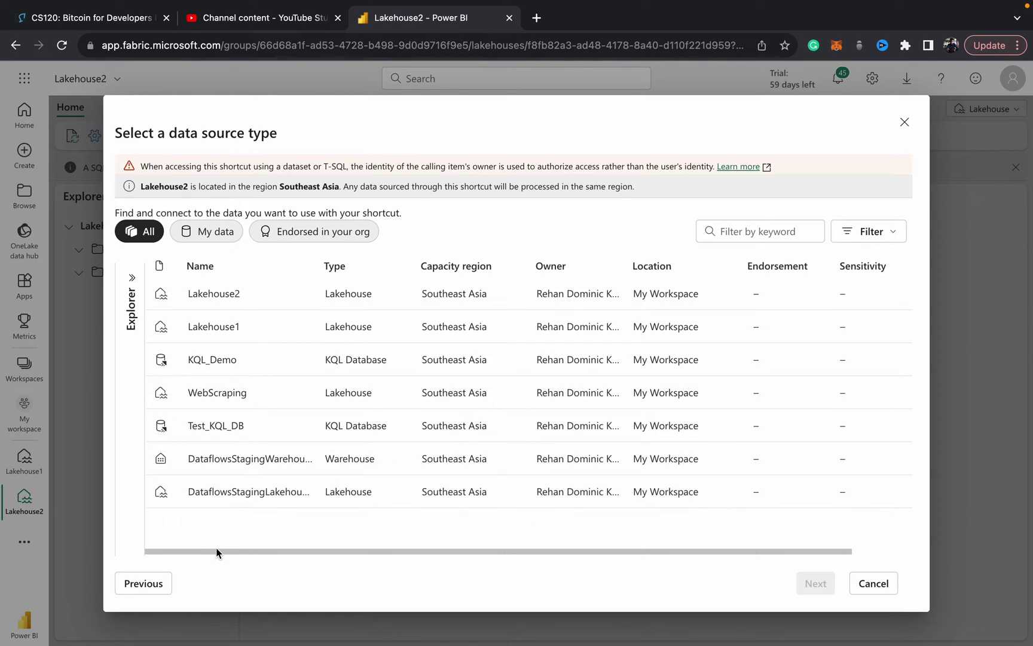
Select Lakehouse1 as the source and browse its Tables and Files folders
{"action": "left_click", "coordinate": [203, 330]}
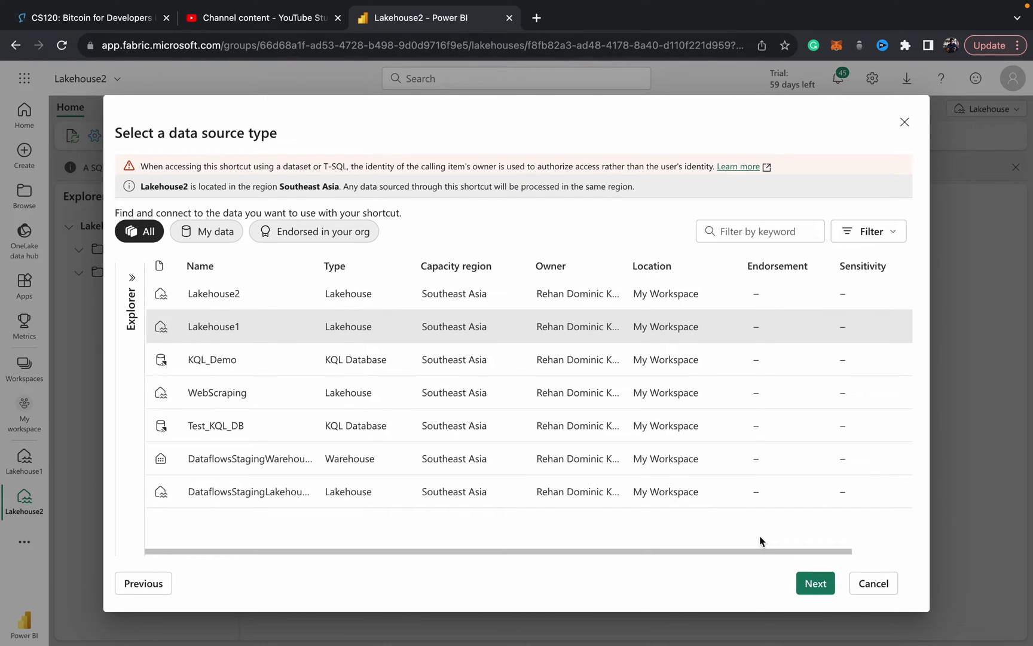
{"action": "left_click", "coordinate": [813, 582]}
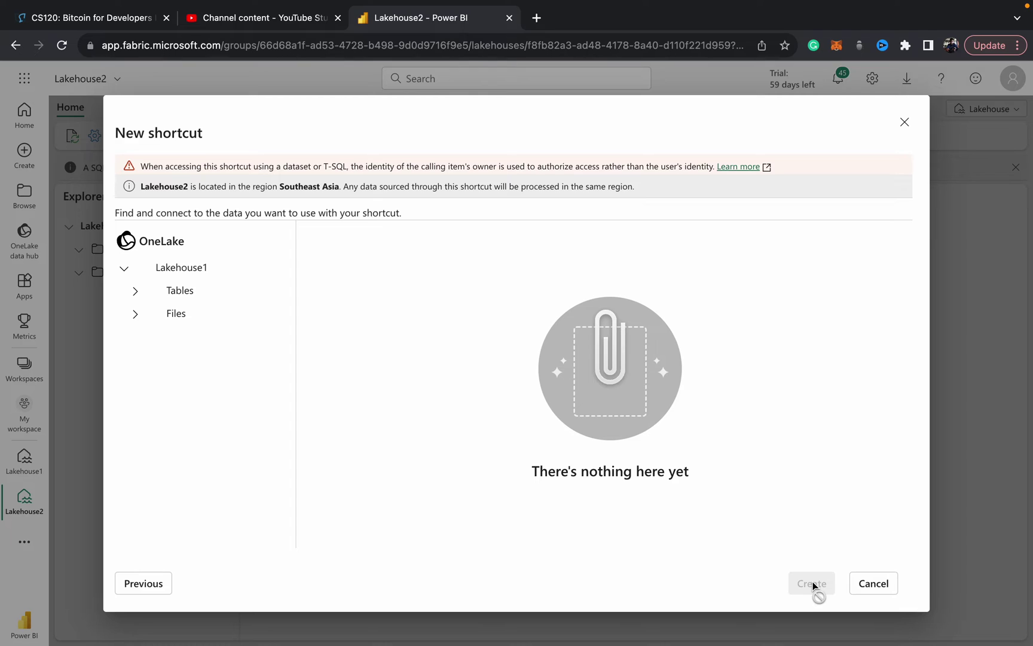
{"action": "left_click", "coordinate": [136, 293]}
{"action": "left_click", "coordinate": [136, 317]}
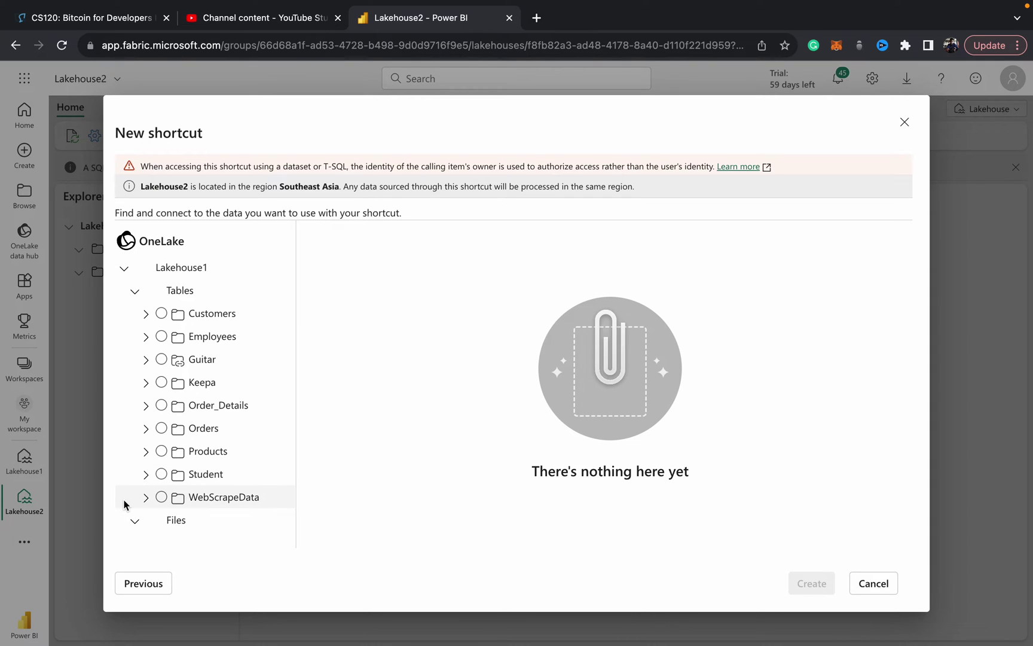
{"action": "left_click", "coordinate": [189, 521]}
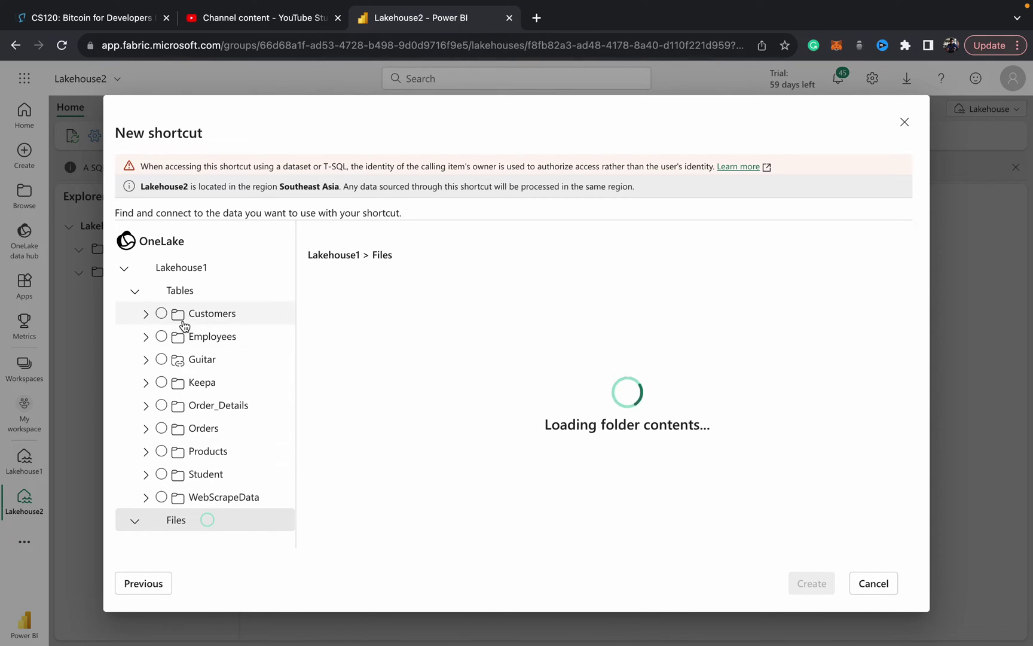
Tick the Products table and create the shortcut
{"action": "left_click", "coordinate": [161, 314]}
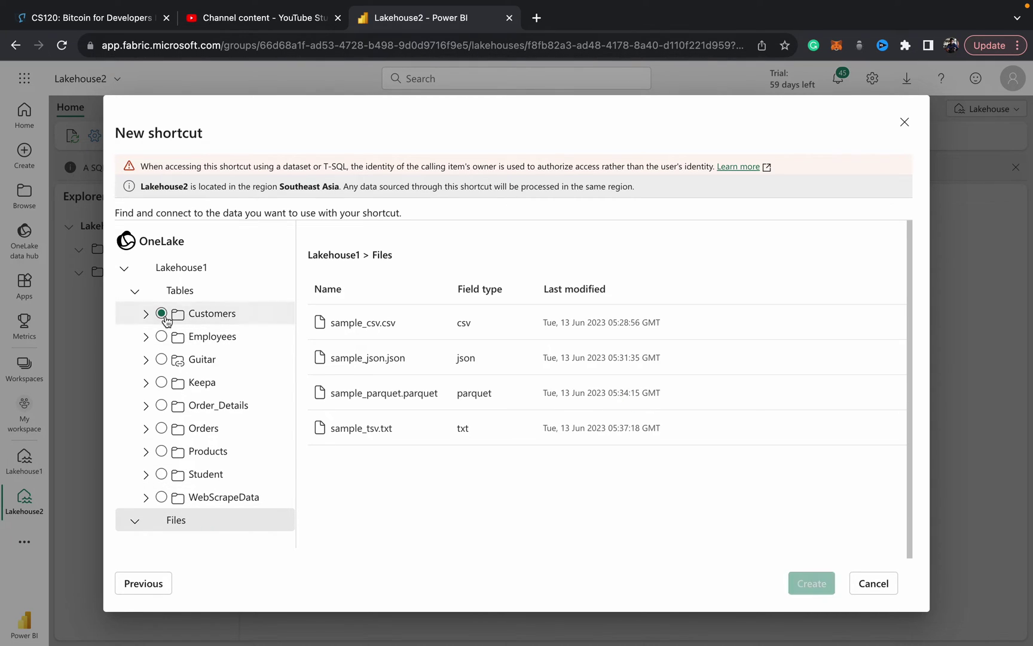
{"action": "left_click", "coordinate": [162, 358]}
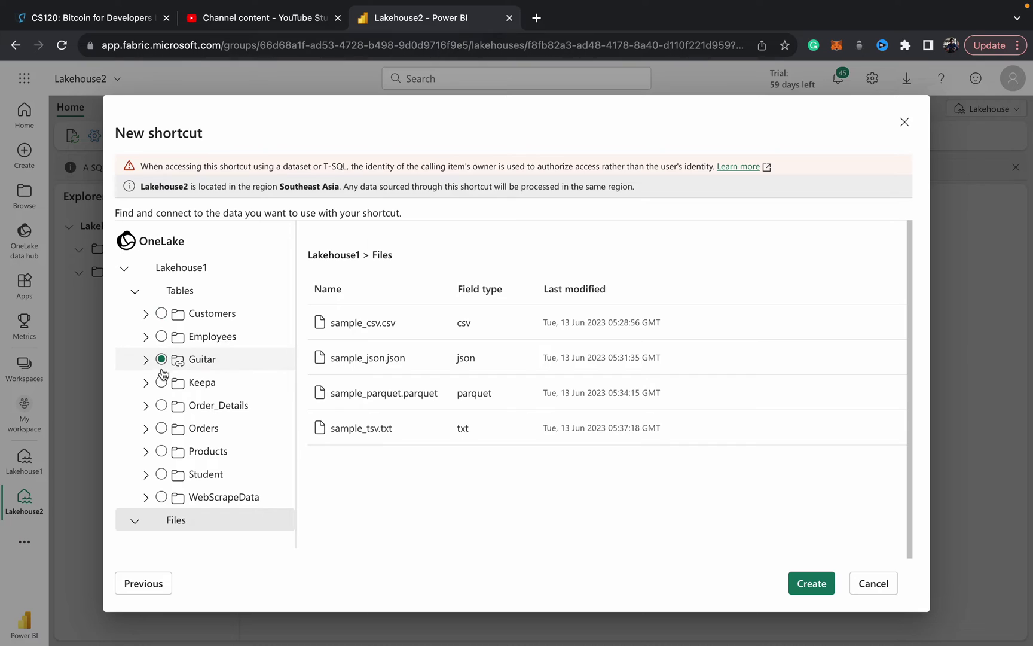
{"action": "left_click", "coordinate": [162, 406]}
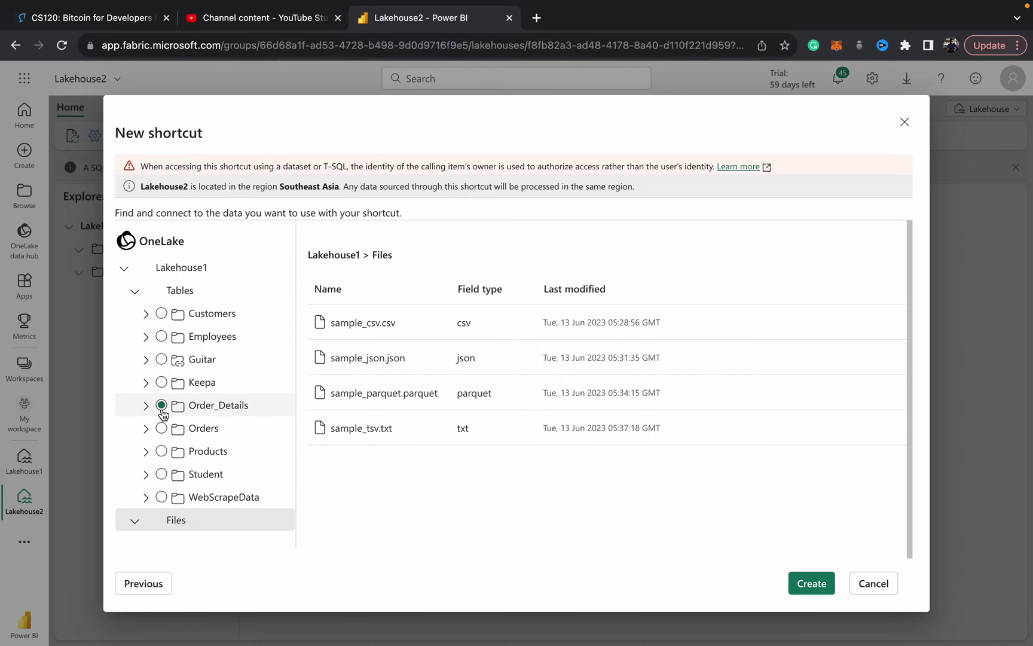
{"action": "left_click", "coordinate": [161, 452]}
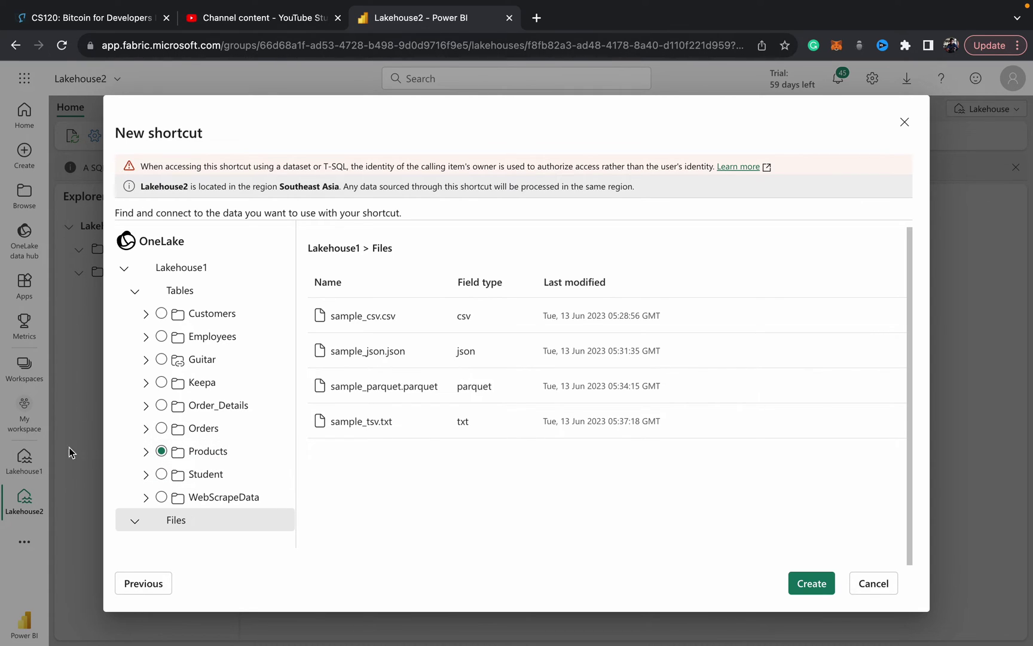
{"action": "left_click", "coordinate": [814, 587]}
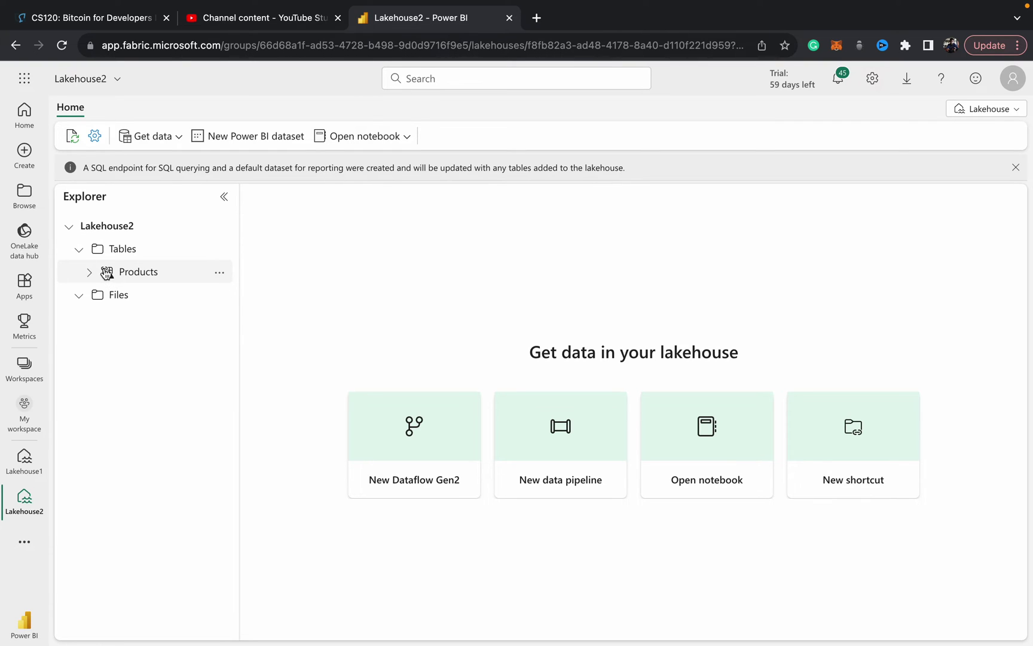
Inspect the new Products table's columns and open the Files folder's menu
{"action": "left_click", "coordinate": [91, 273]}
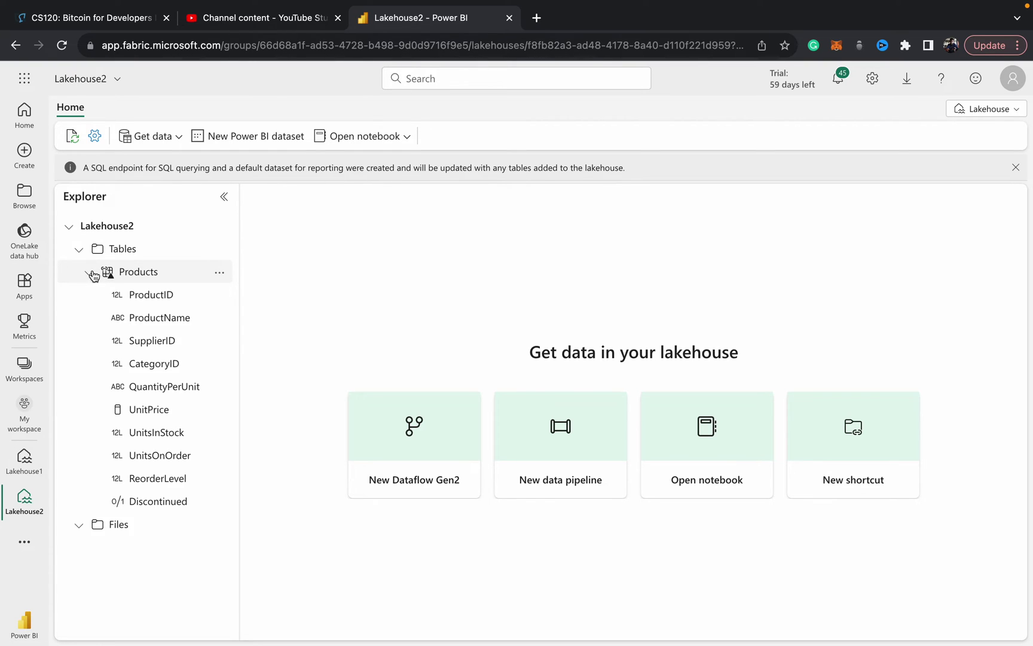
{"action": "left_click", "coordinate": [92, 273]}
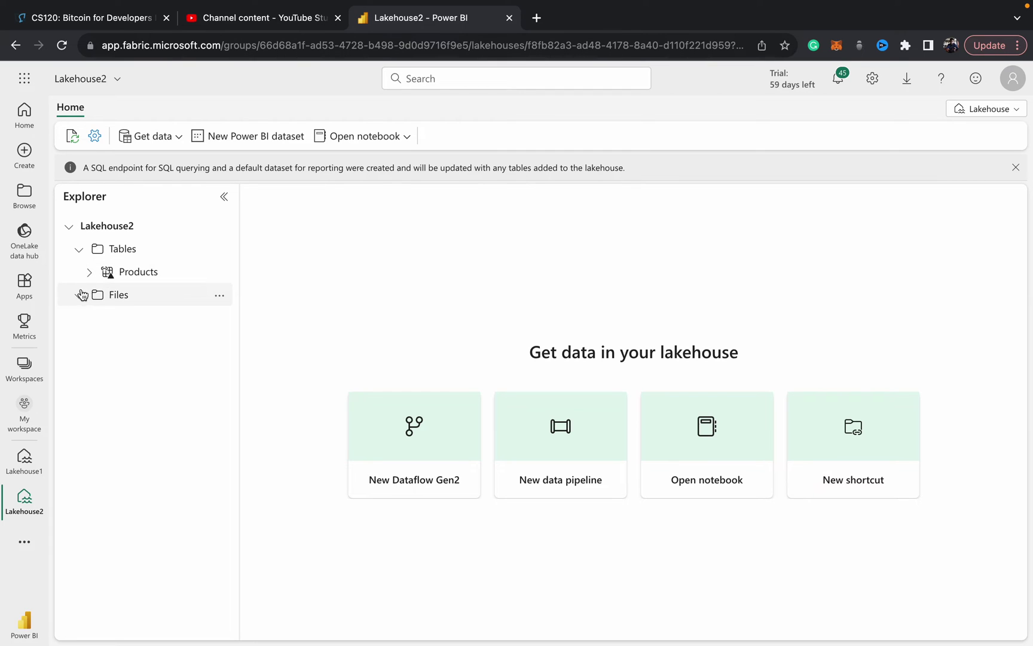
{"action": "left_click", "coordinate": [79, 294]}
{"action": "left_click", "coordinate": [220, 299]}
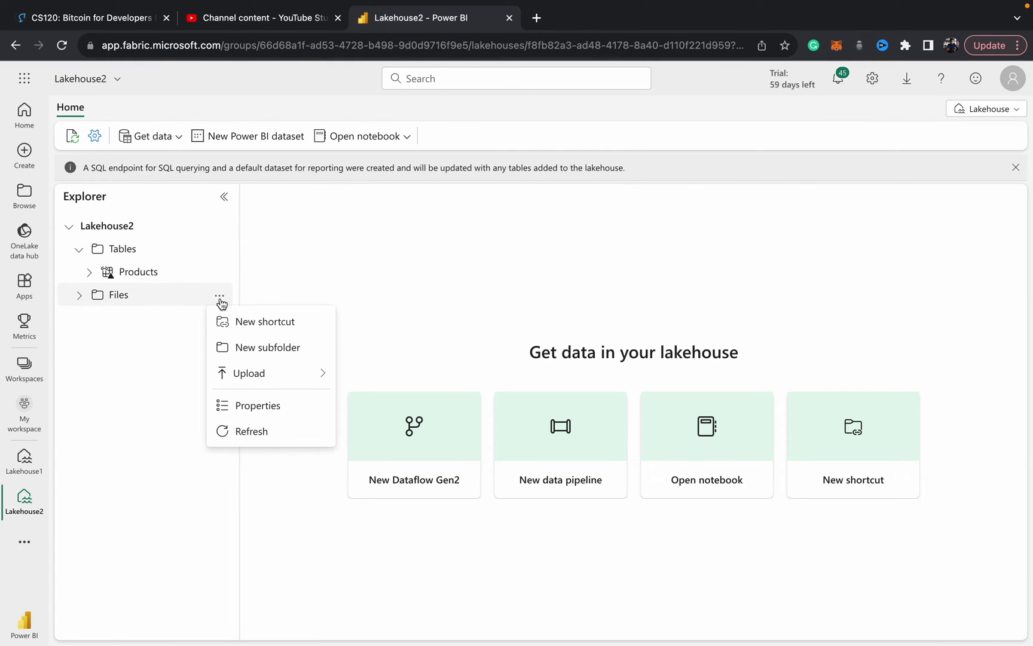
Start a Files shortcut from Microsoft OneLake, choosing Lakehouse1 and browsing its contents
{"action": "left_click", "coordinate": [238, 331]}
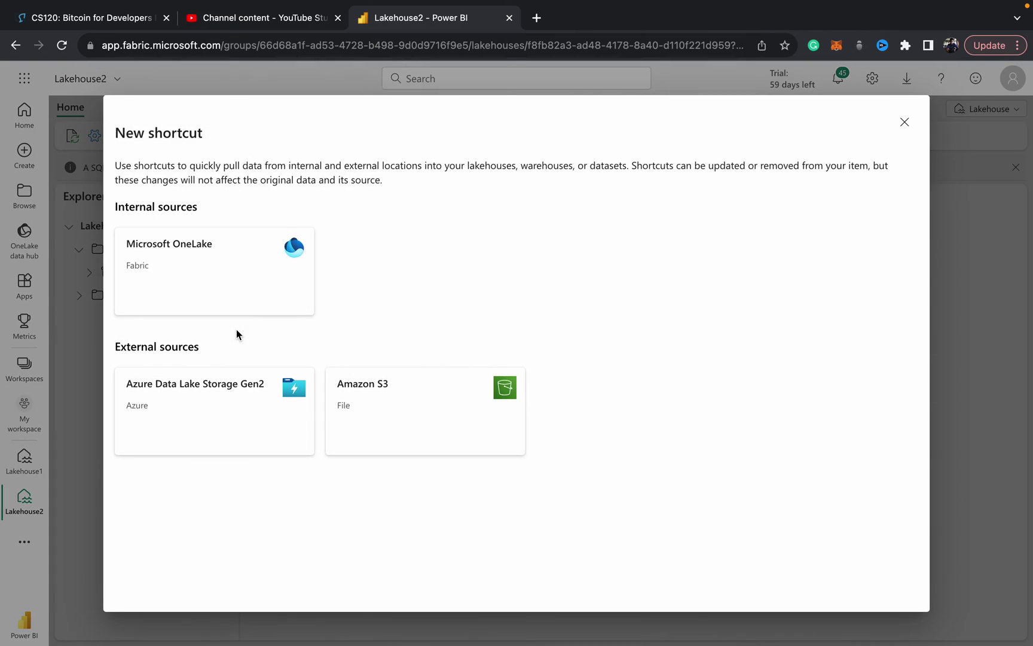
{"action": "left_click", "coordinate": [194, 263]}
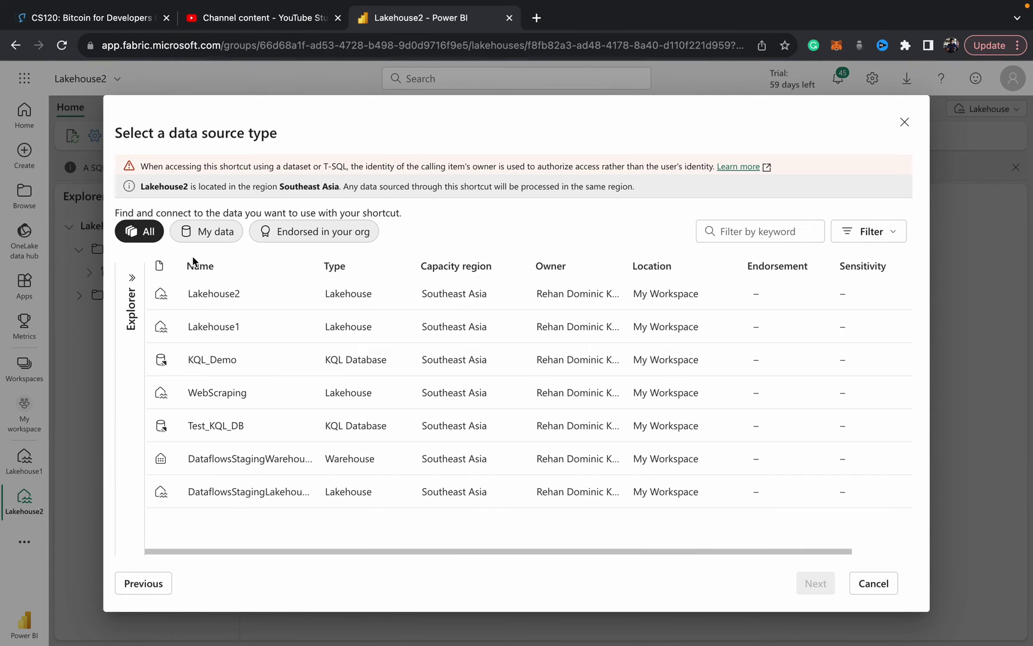
{"action": "left_click", "coordinate": [213, 330]}
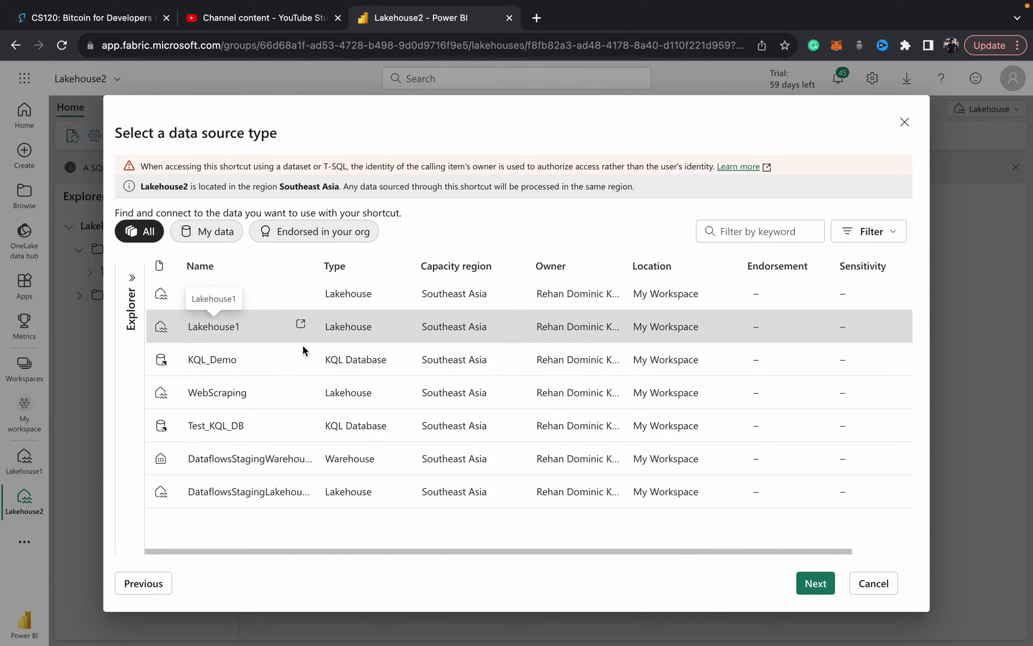
{"action": "left_click", "coordinate": [816, 584]}
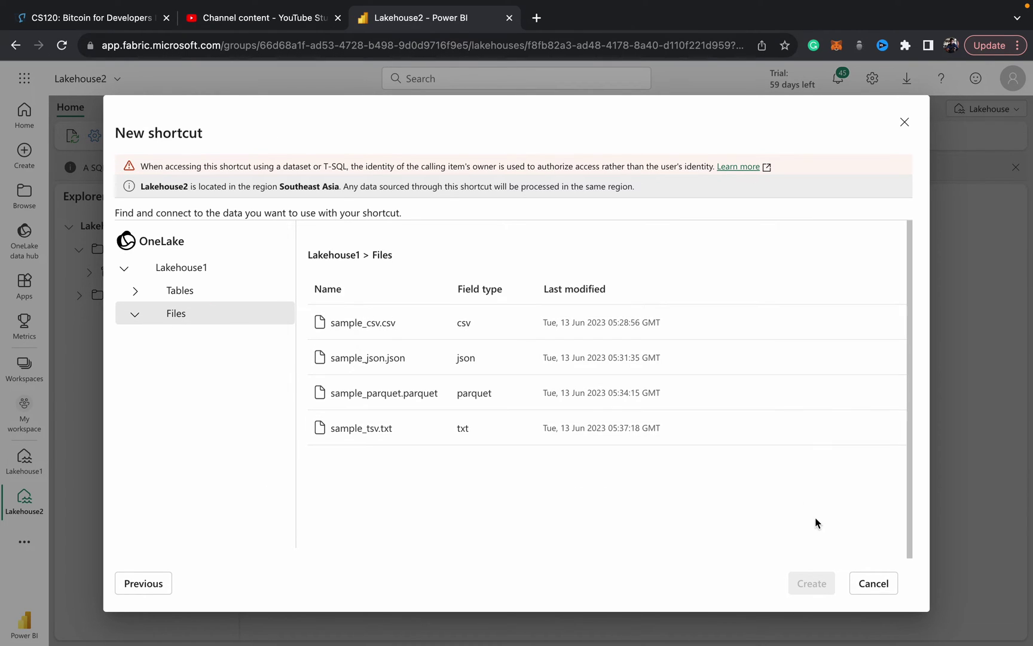
{"action": "double_click", "coordinate": [372, 354]}
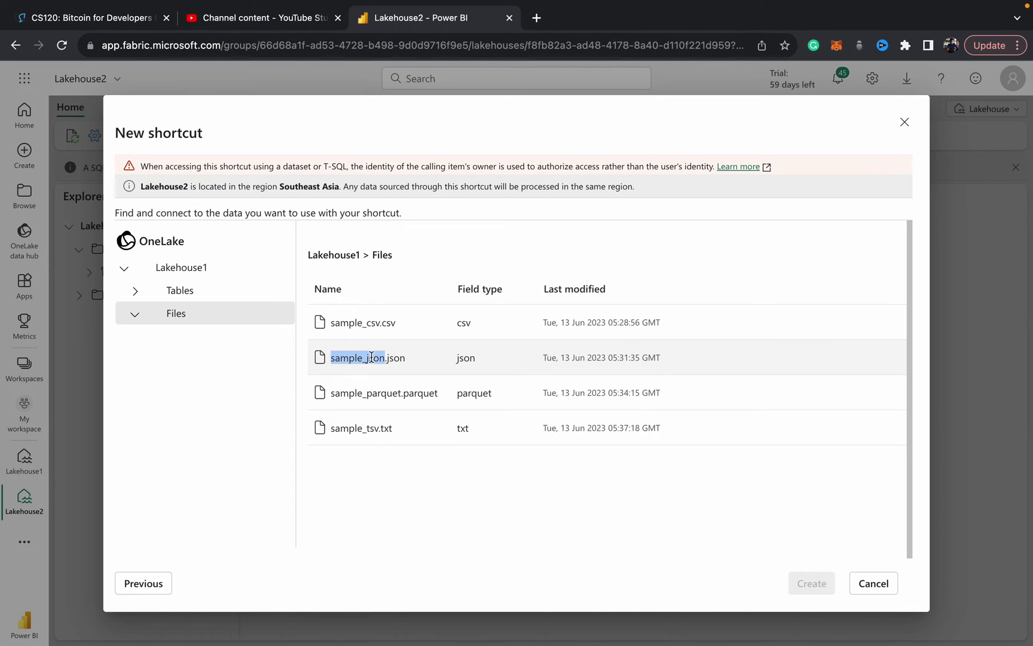
{"action": "left_click", "coordinate": [369, 396]}
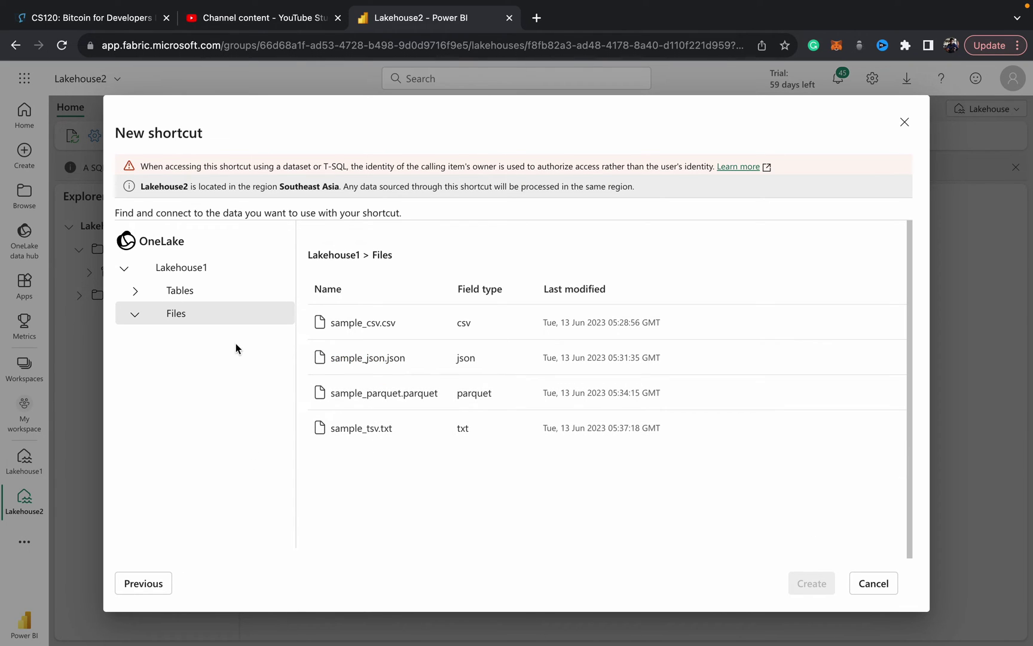
Select Lakehouse1's Student table under Tables and create the shortcut
{"action": "left_click", "coordinate": [186, 315]}
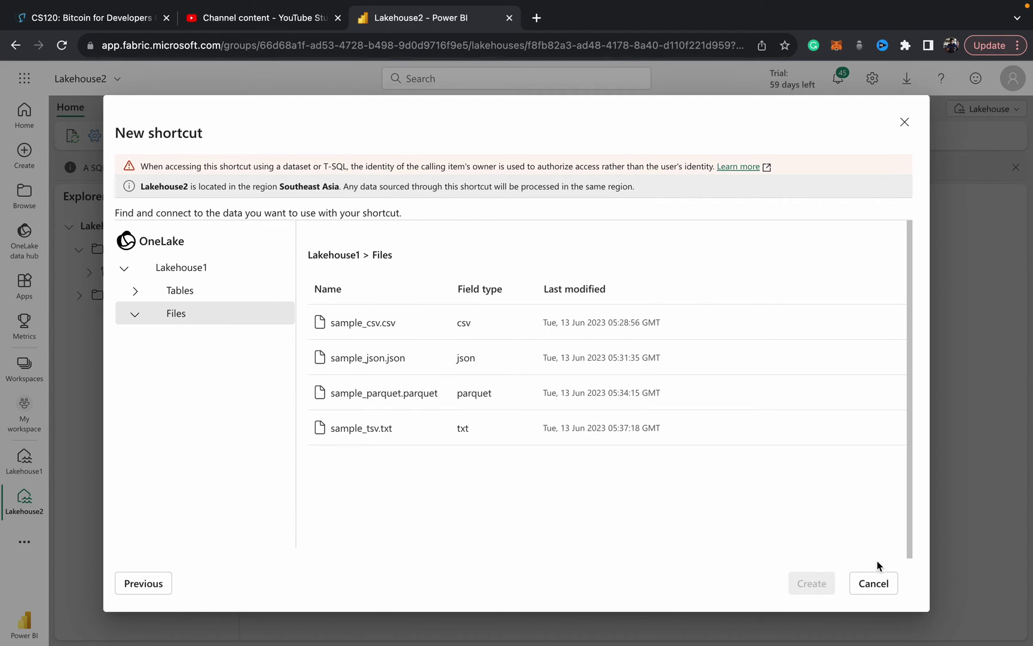
{"action": "left_click", "coordinate": [136, 292]}
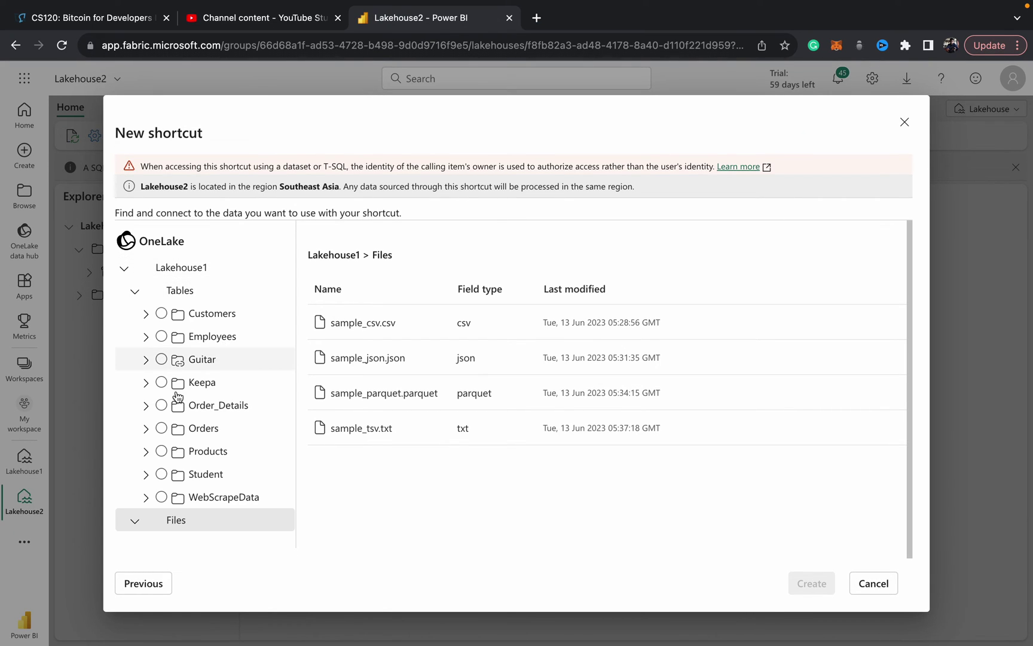
{"action": "left_click", "coordinate": [161, 474]}
{"action": "left_click", "coordinate": [821, 584]}
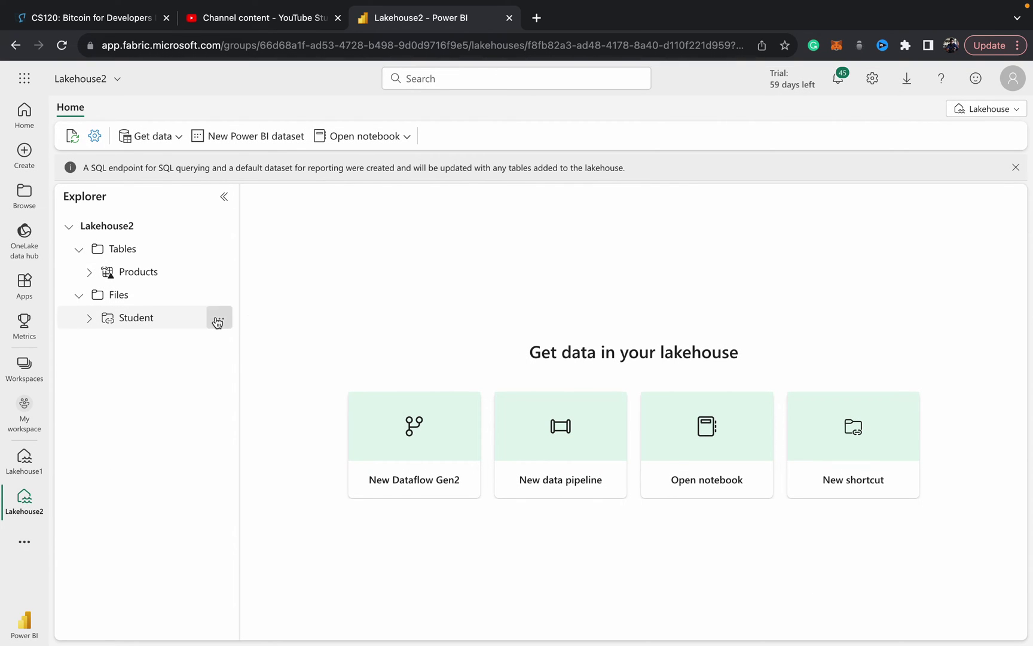
{"action": "left_click", "coordinate": [217, 322]}
Refresh the Student shortcut and expand it to reveal its _delta_log folder
{"action": "left_click", "coordinate": [249, 545]}
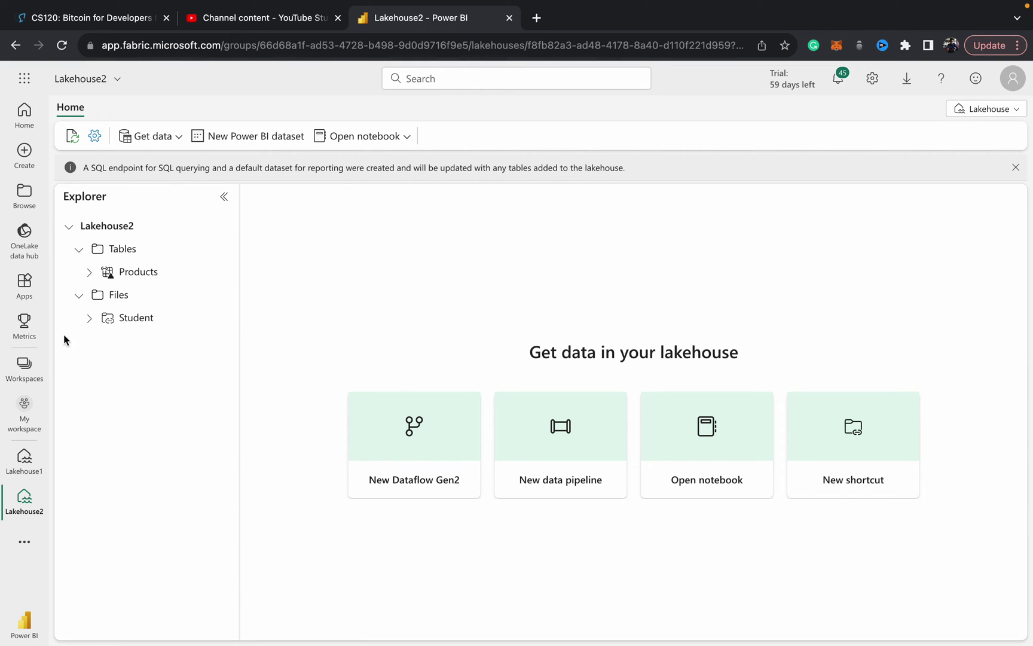
{"action": "left_click", "coordinate": [89, 318]}
{"action": "left_click", "coordinate": [98, 340]}
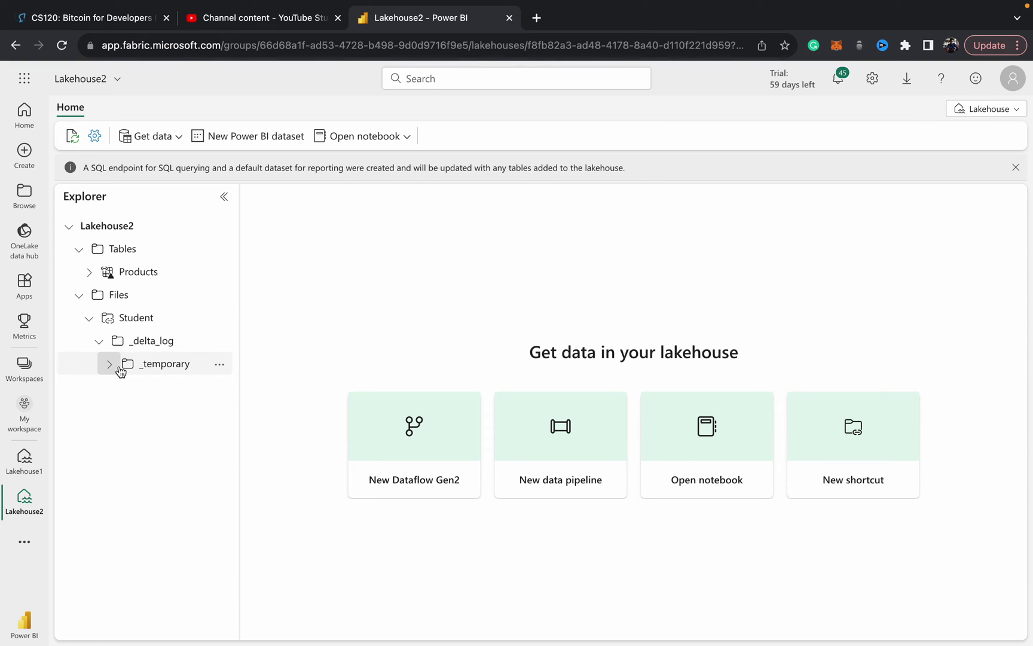
{"action": "left_click", "coordinate": [99, 341]}
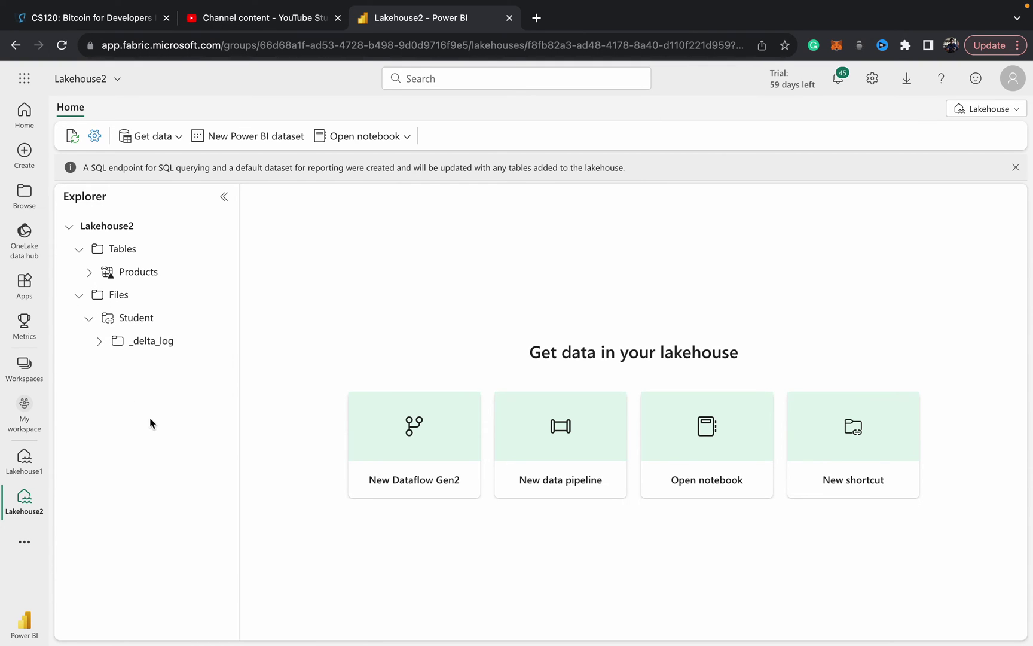
{"action": "left_click", "coordinate": [218, 297]}
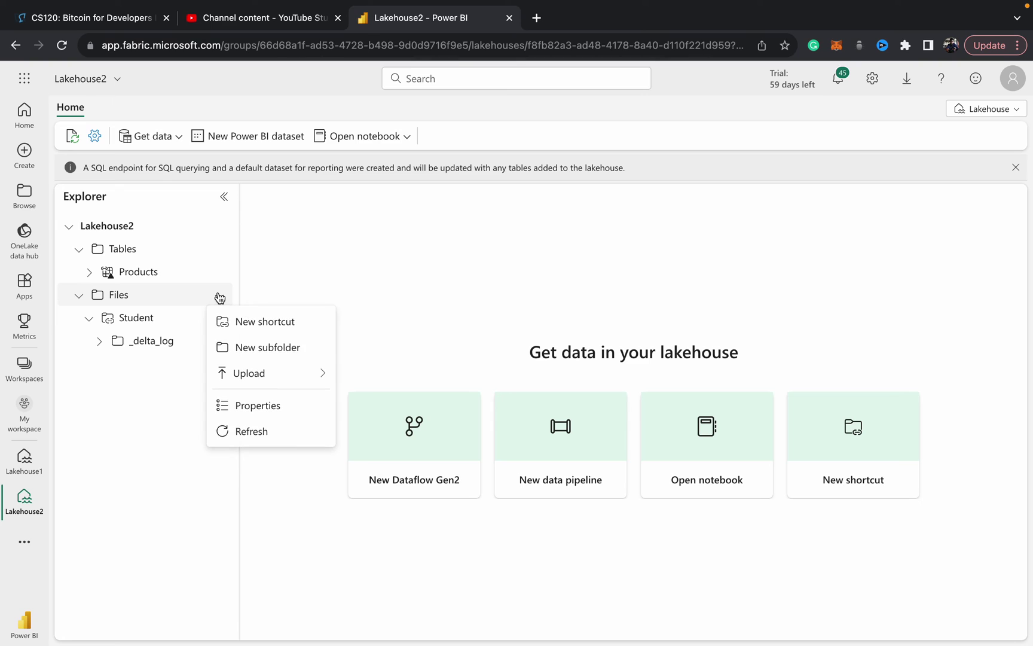
{"action": "left_click", "coordinate": [72, 520]}
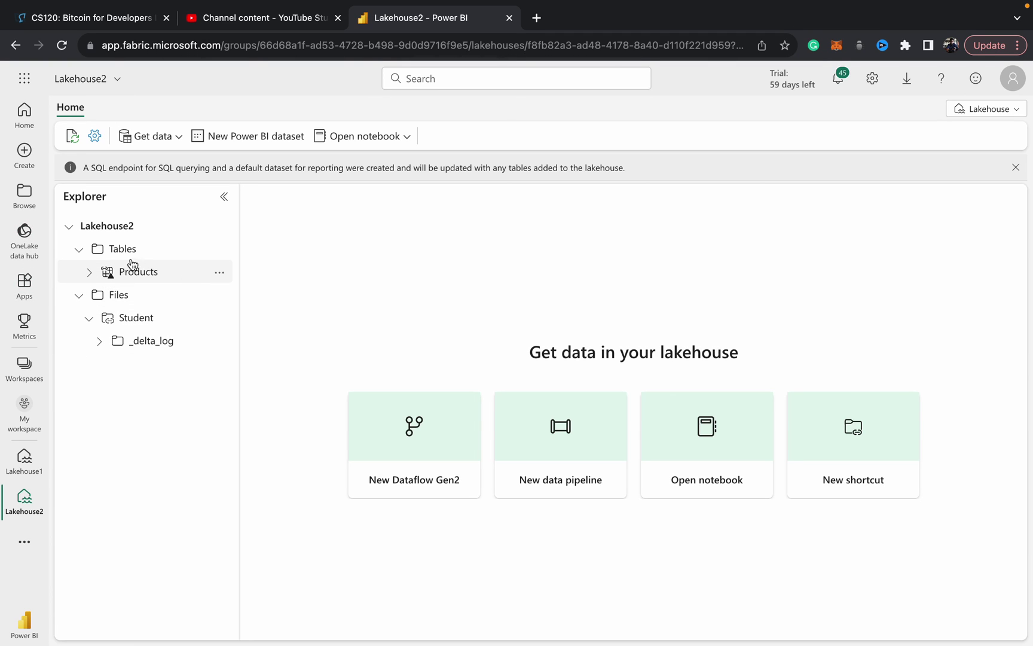
{"action": "left_click", "coordinate": [90, 273]}
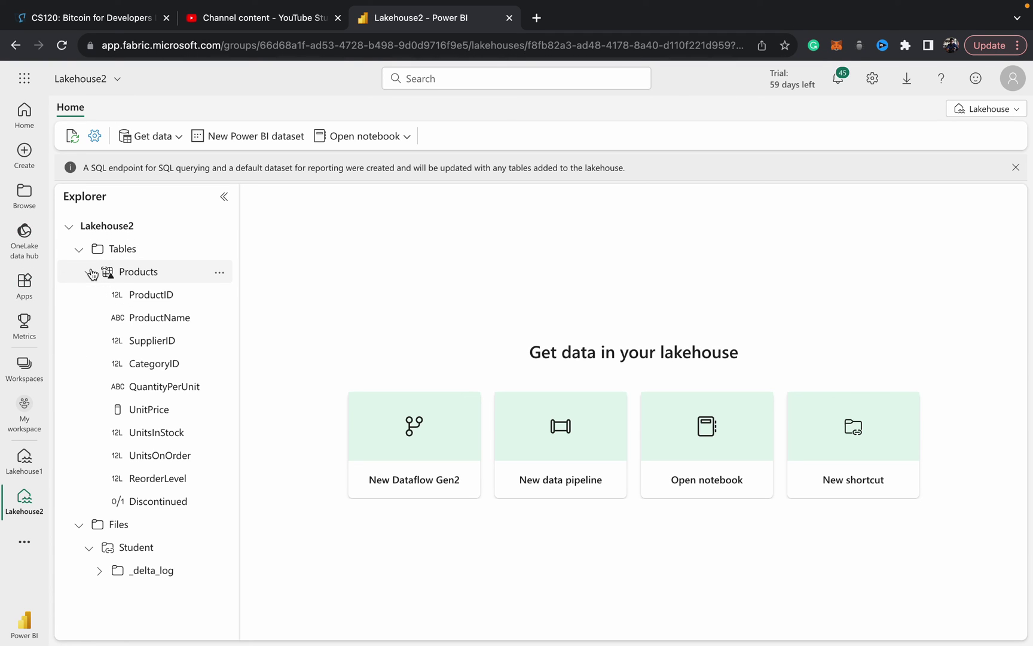
{"action": "left_click", "coordinate": [92, 272]}
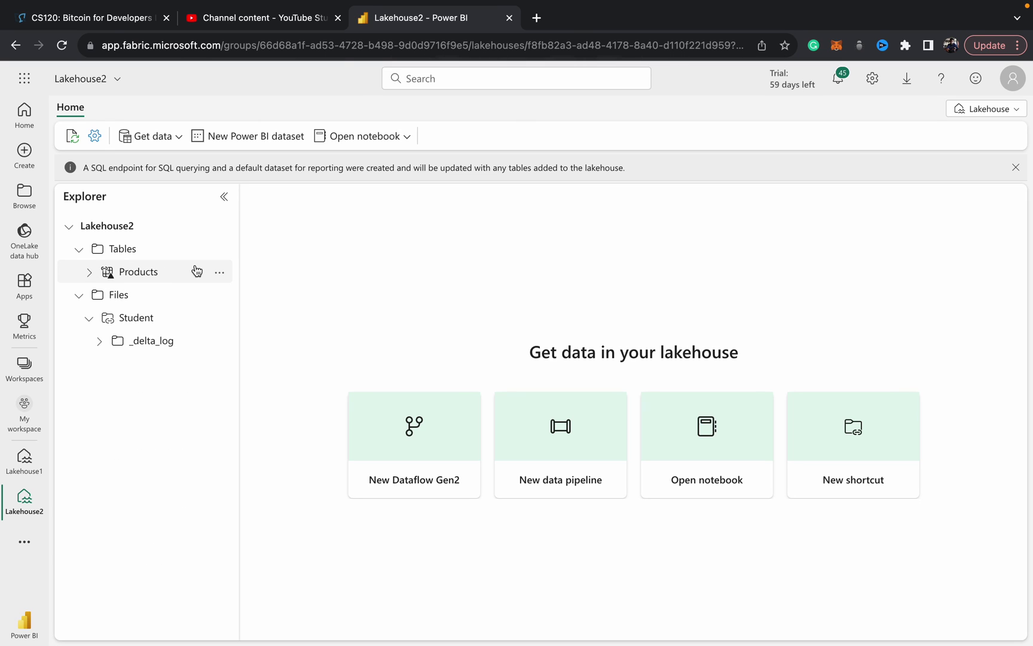
{"action": "left_click", "coordinate": [89, 272]}
{"action": "left_click", "coordinate": [89, 273]}
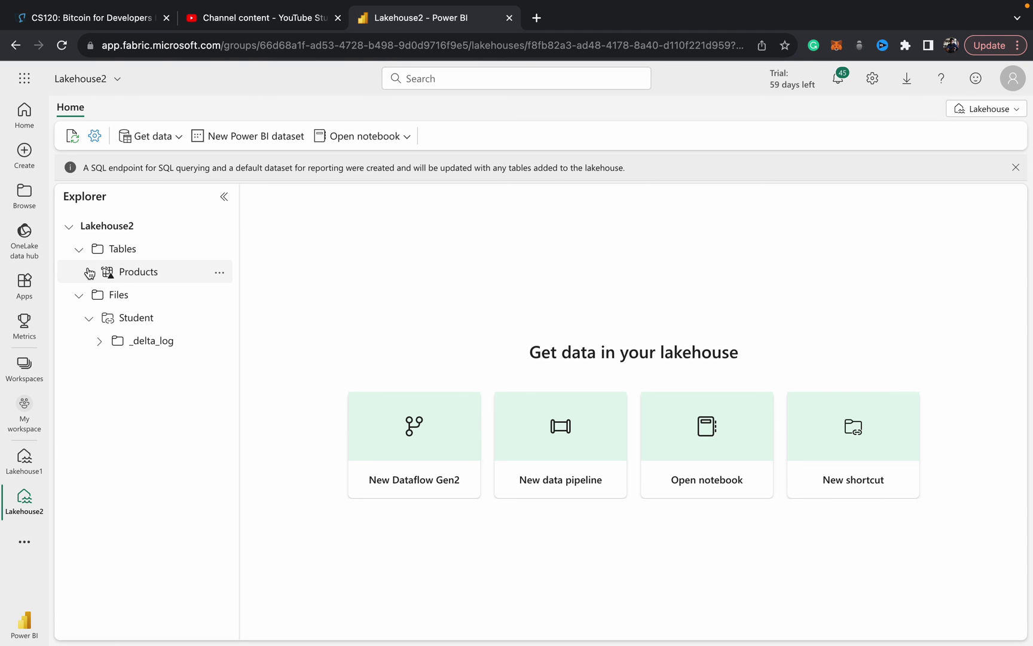